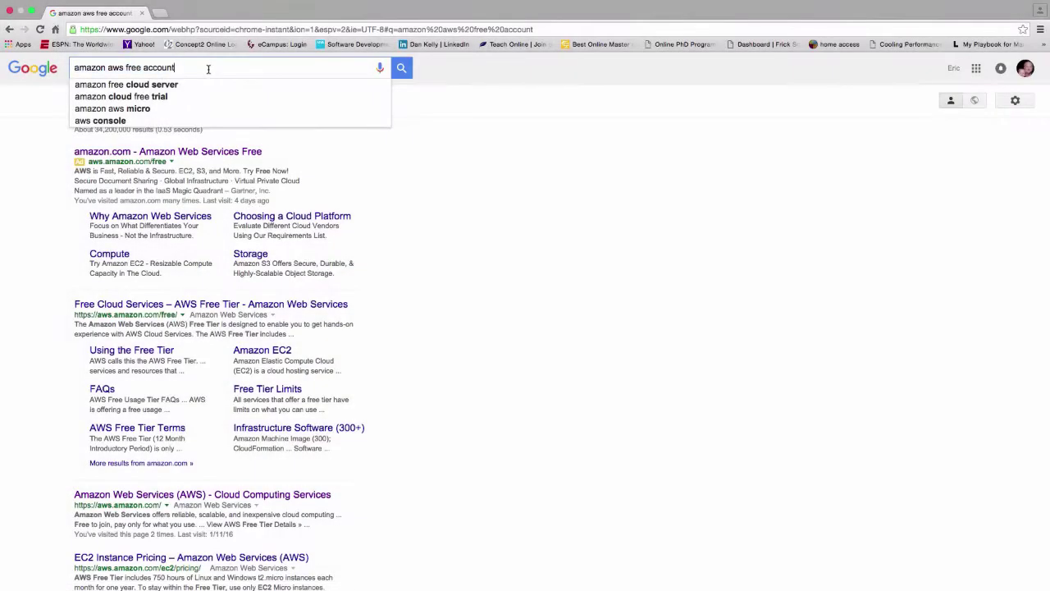
Search Google for 'amazon aws free account' and open the Amazon Web Services Free result.
{"action": "key", "text": "Escape"}
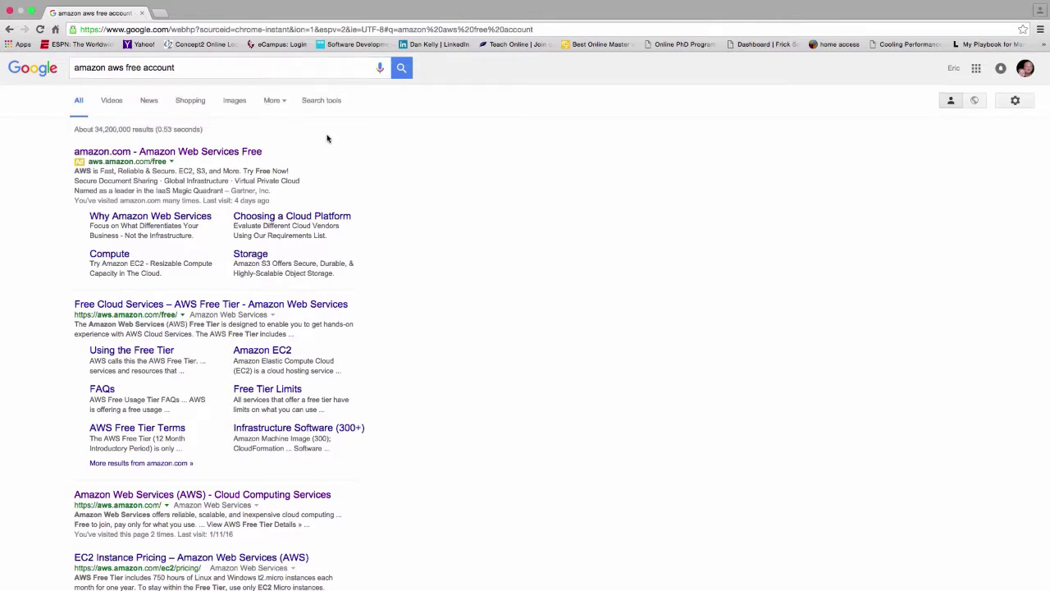
{"action": "left_click", "coordinate": [248, 153]}
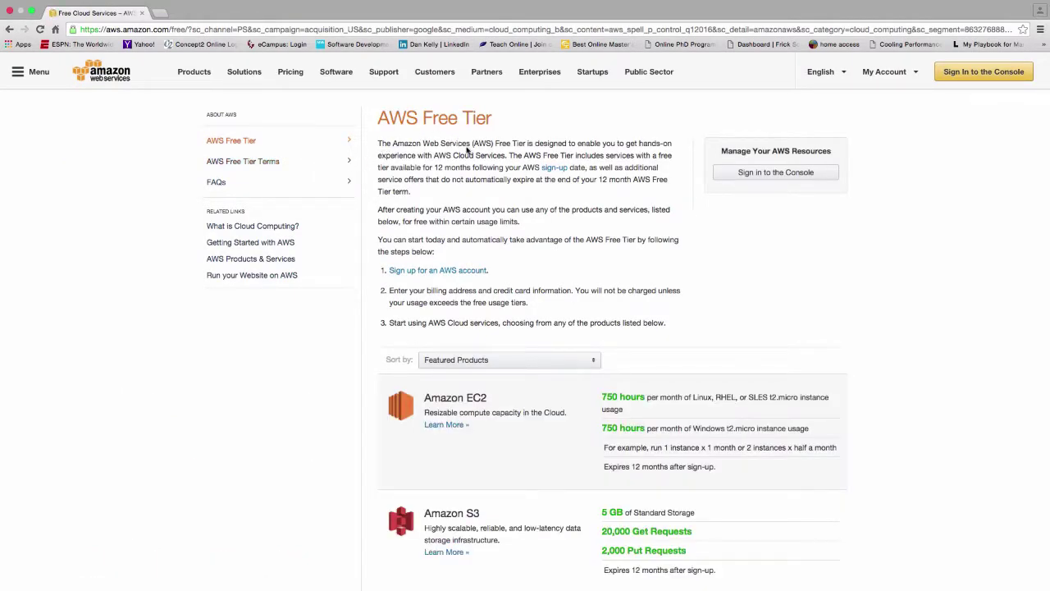
{"action": "scroll", "coordinate": [500, 164], "scroll_direction": "down", "scroll_amount": 3}
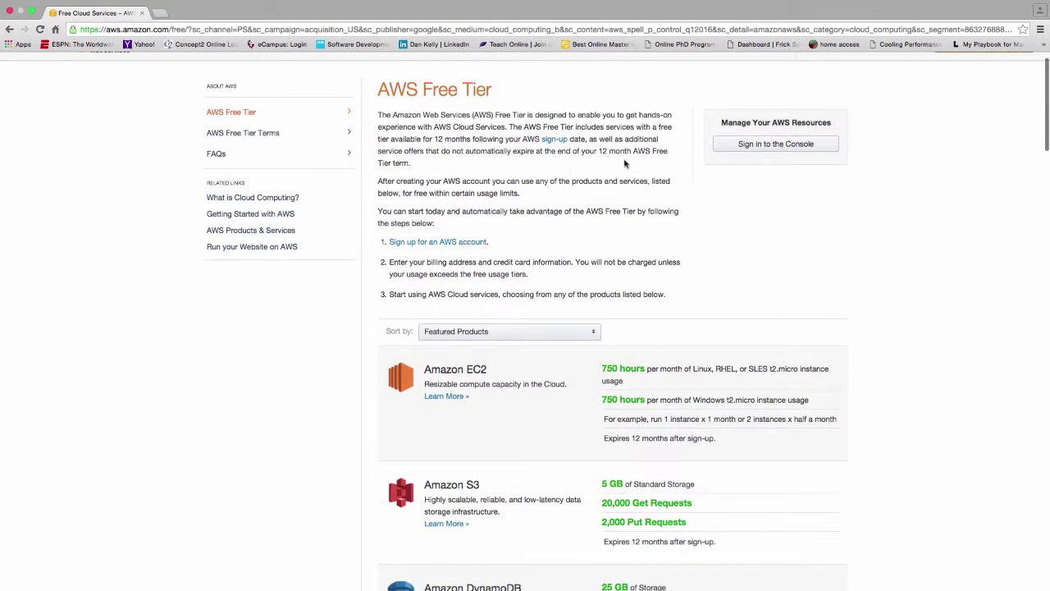
{"action": "scroll", "coordinate": [642, 157], "scroll_direction": "down", "scroll_amount": 2}
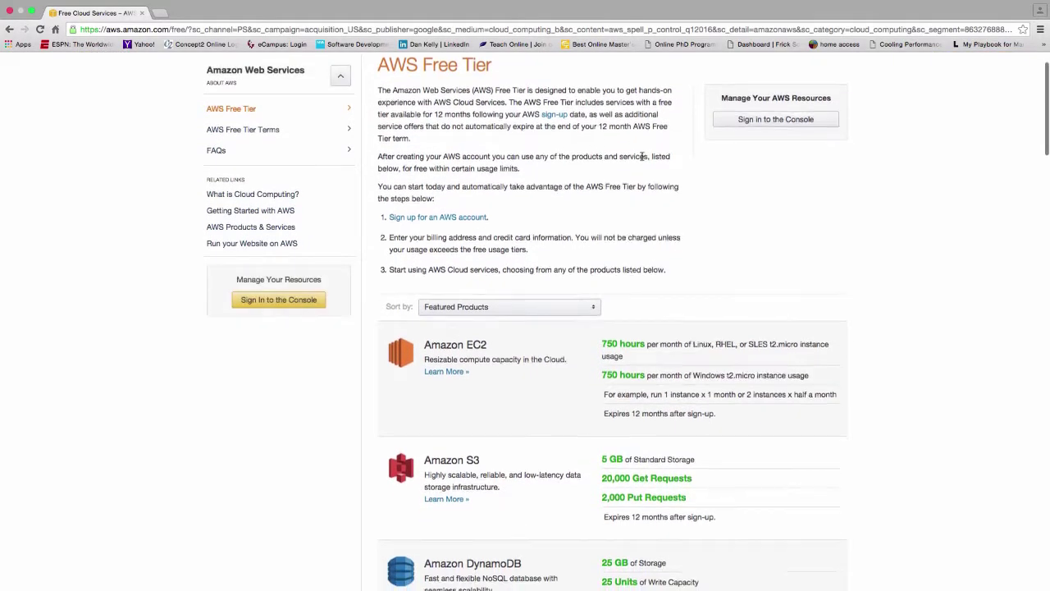
{"action": "scroll", "coordinate": [643, 159], "scroll_direction": "down", "scroll_amount": 2}
{"action": "scroll", "coordinate": [643, 160], "scroll_direction": "up", "scroll_amount": 6}
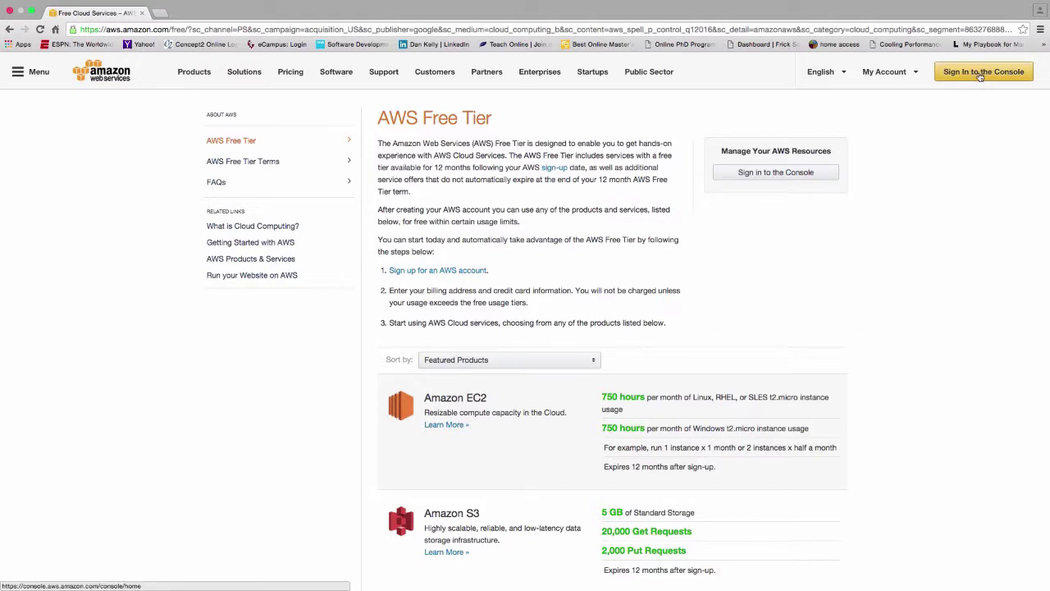
On the console sign-in page, enter your e-mail address and continue as a new user.
{"action": "left_click", "coordinate": [981, 74]}
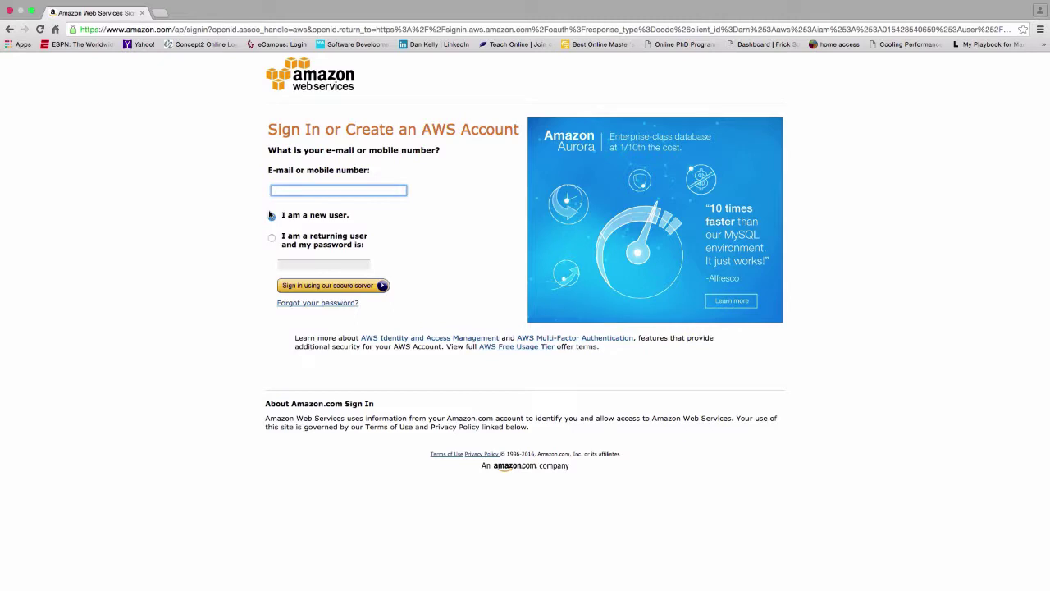
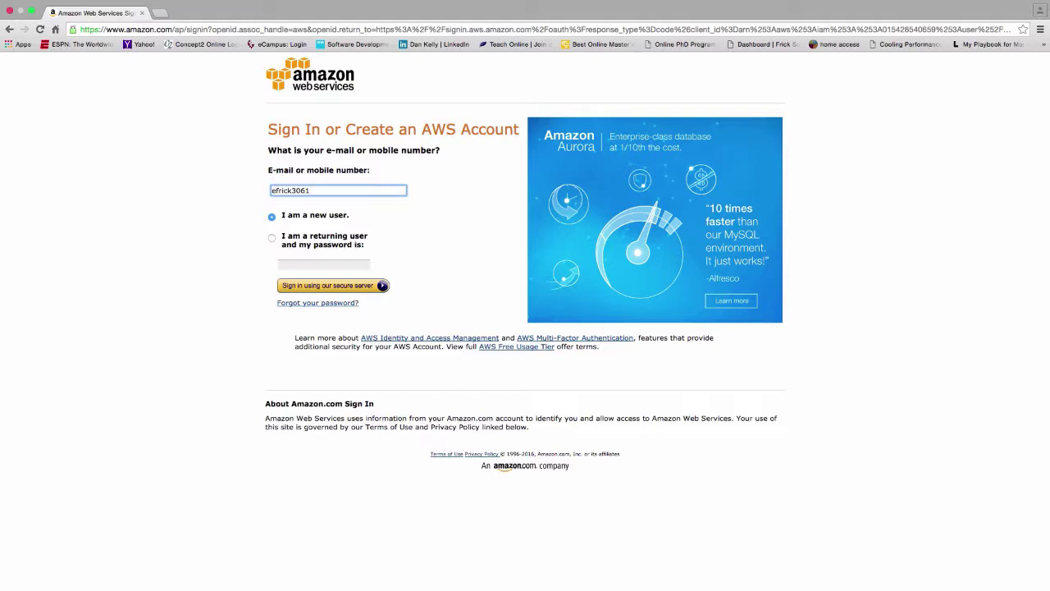
{"action": "left_click", "coordinate": [346, 287]}
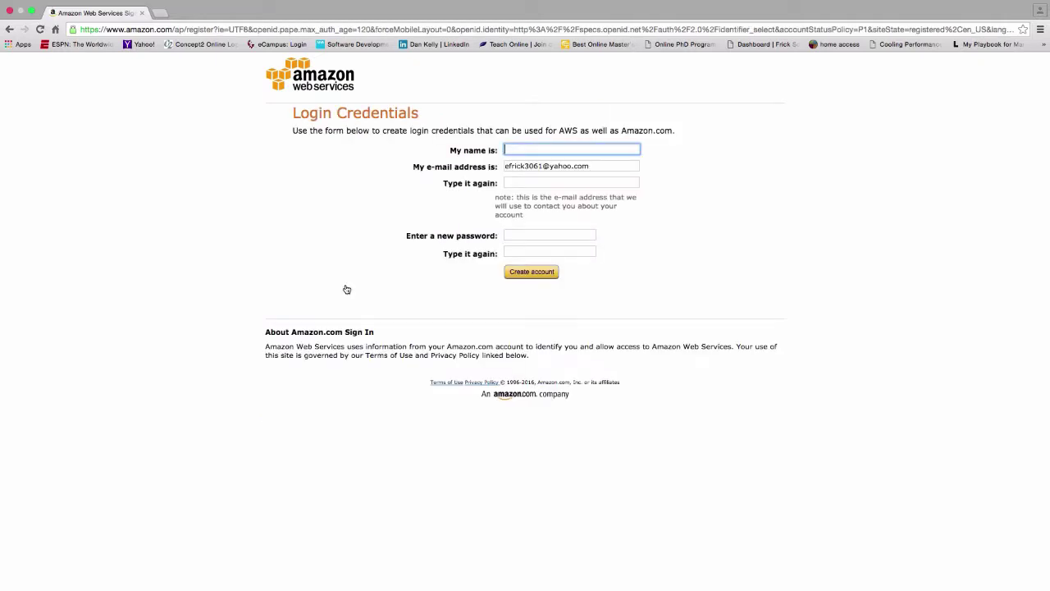
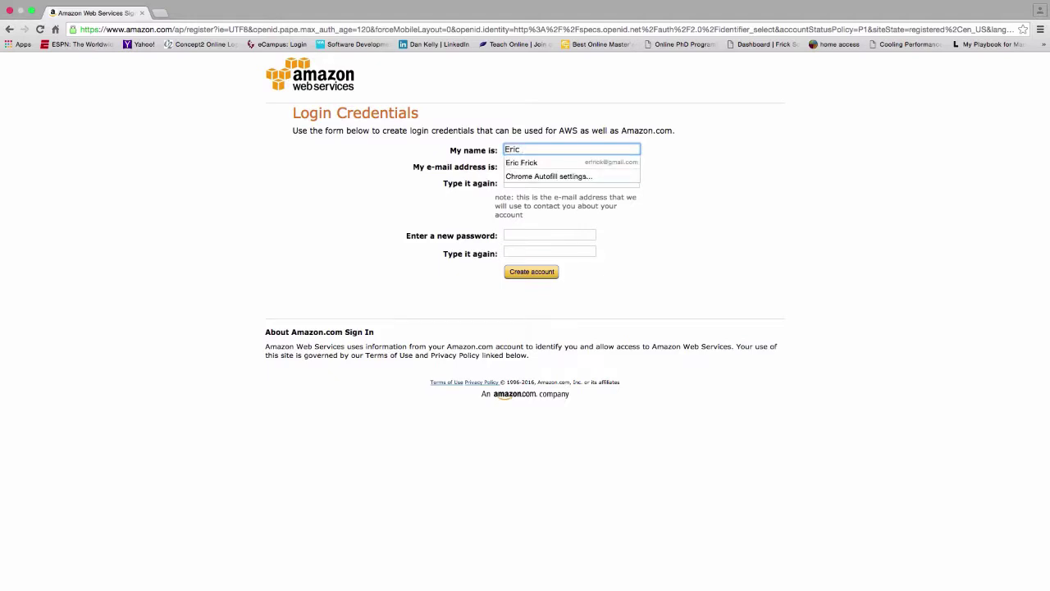
Fill in your name, e-mail, confirmed e-mail and password, then create the login credentials.
{"action": "key", "text": "Tab"}
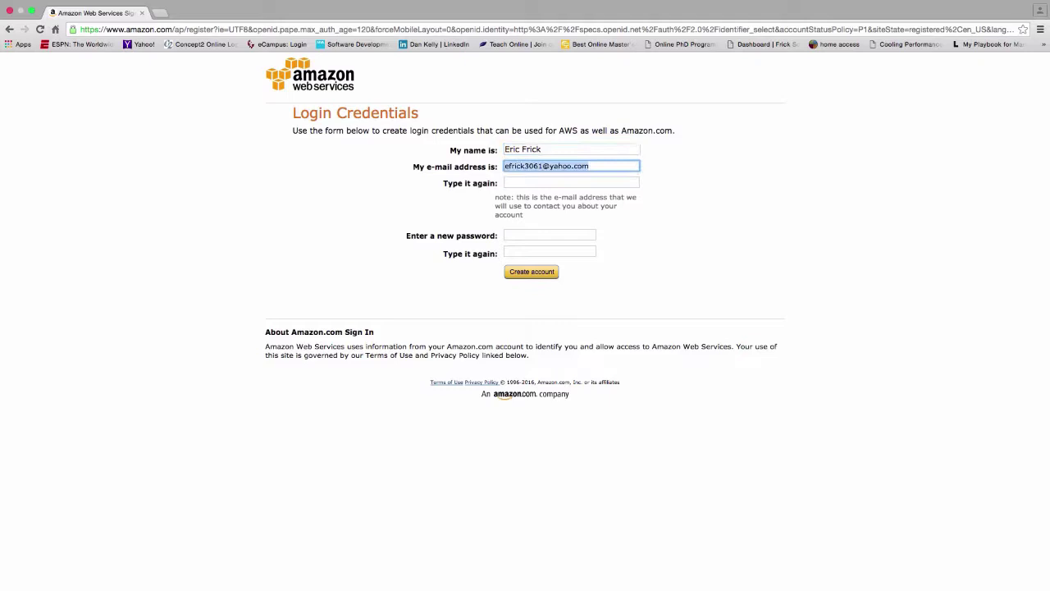
{"action": "left_click", "coordinate": [523, 183]}
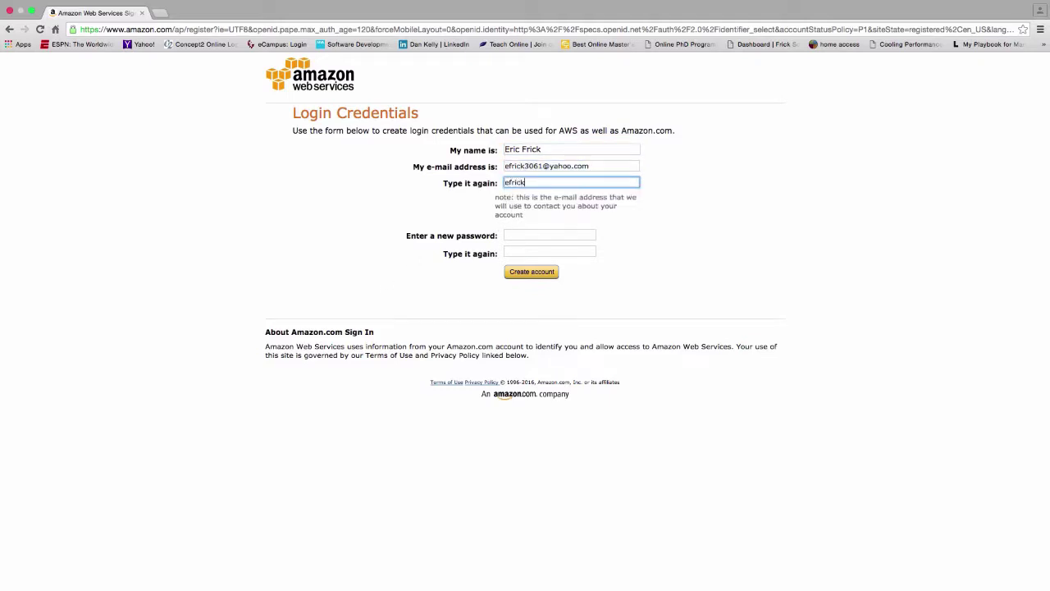
{"action": "left_click", "coordinate": [528, 233]}
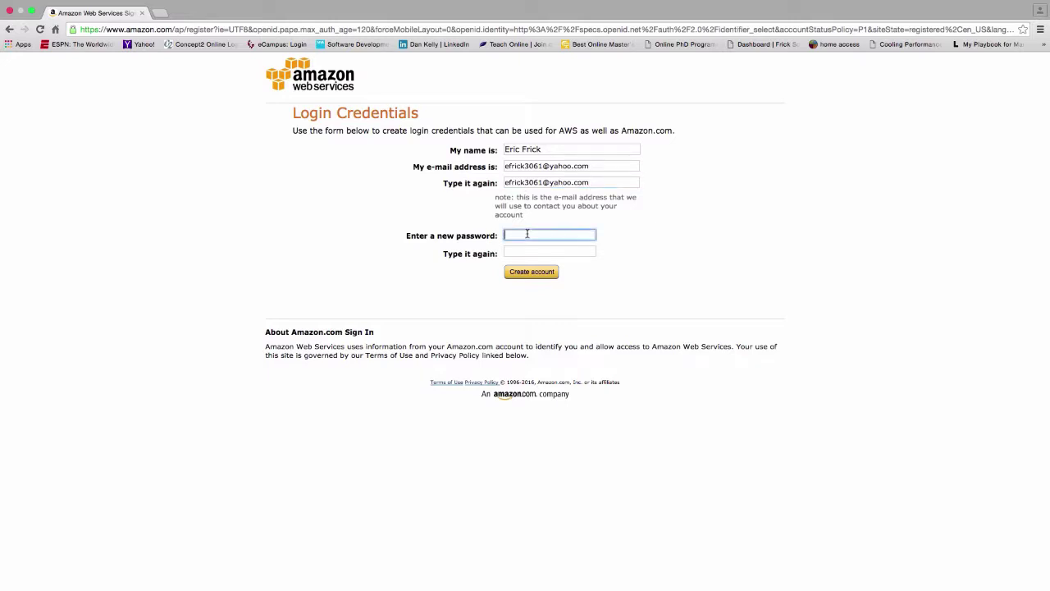
{"action": "type", "text": "**********"}
{"action": "left_click", "coordinate": [539, 253]}
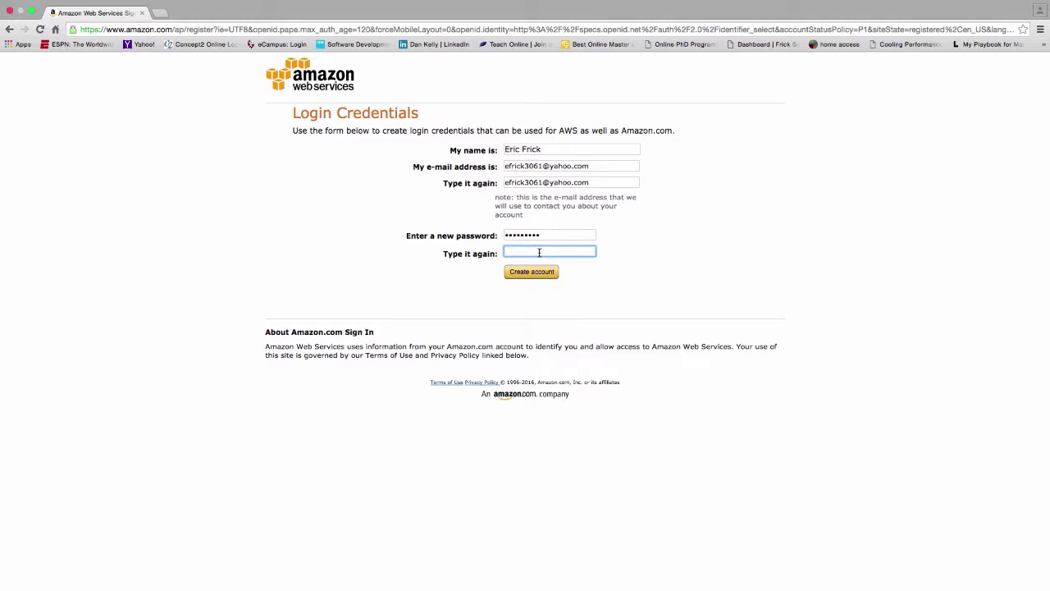
{"action": "type", "text": "*********"}
{"action": "left_click", "coordinate": [554, 273]}
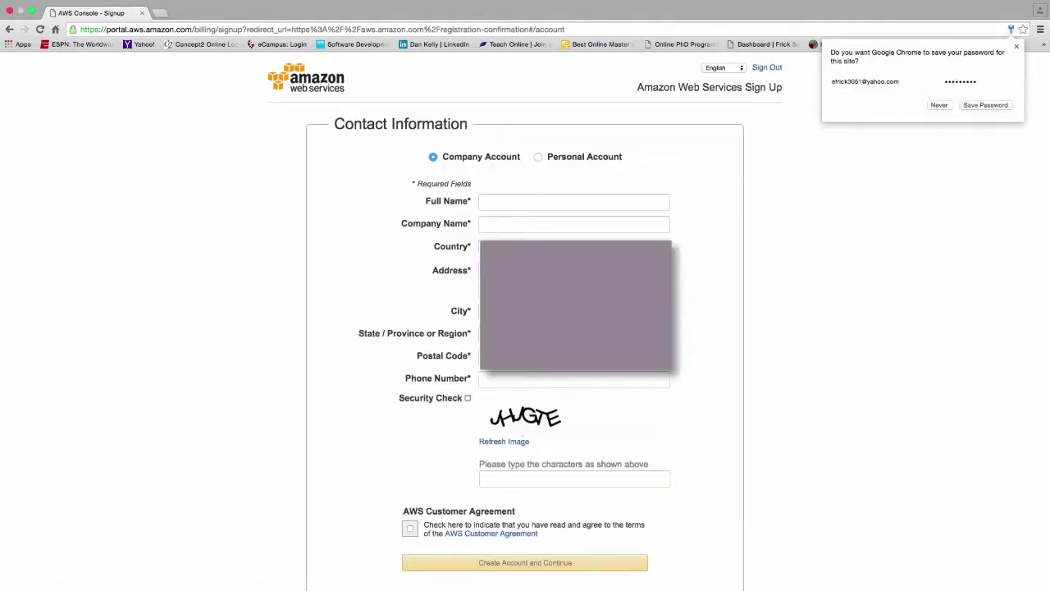
Choose Personal Account, enter your full name and contact details, solve the captcha and accept the Customer Agreement.
{"action": "left_click", "coordinate": [538, 156]}
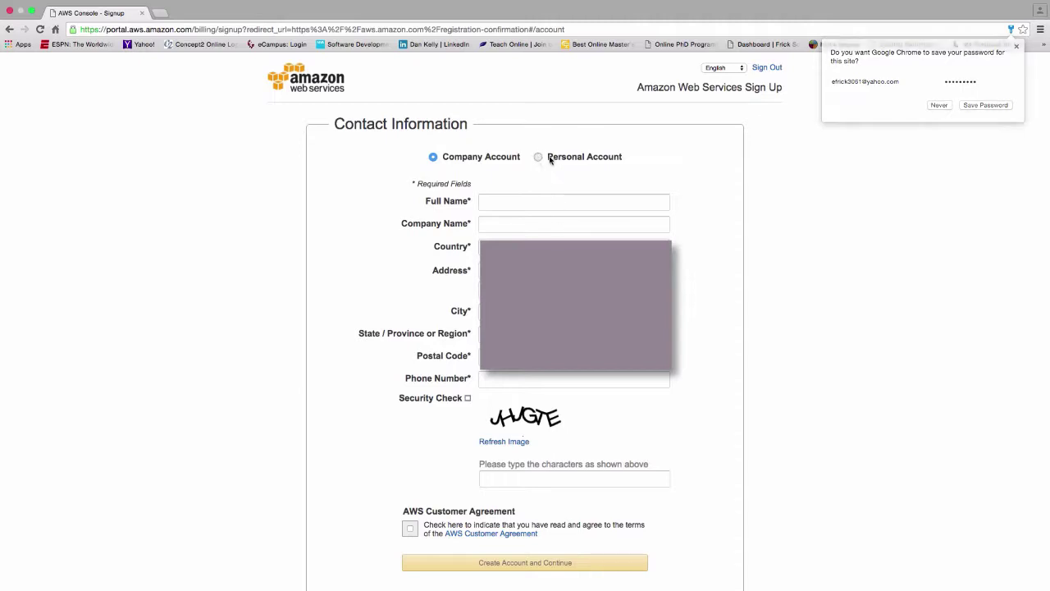
{"action": "left_click", "coordinate": [616, 198]}
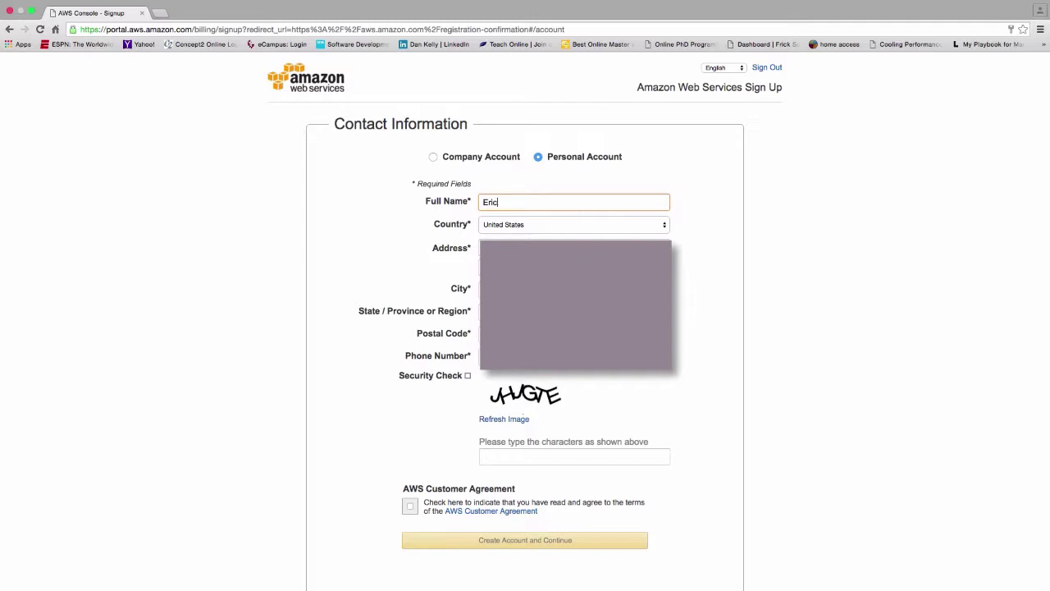
{"action": "key", "text": "Tab"}
{"action": "key", "text": "Tab"}
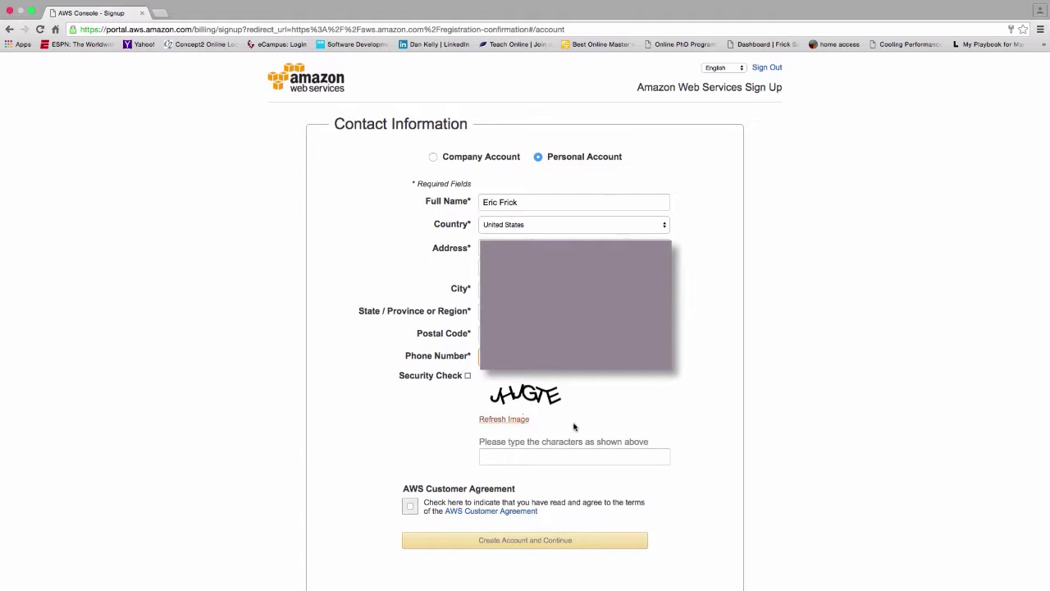
{"action": "type", "text": "J"}
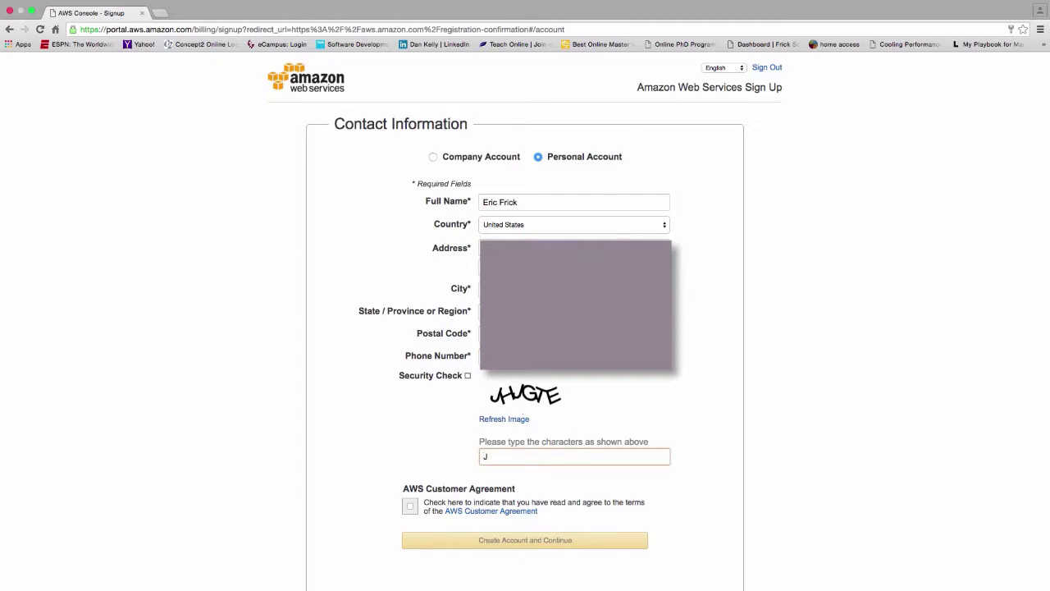
{"action": "type", "text": "HJGTE"}
{"action": "left_click", "coordinate": [410, 506]}
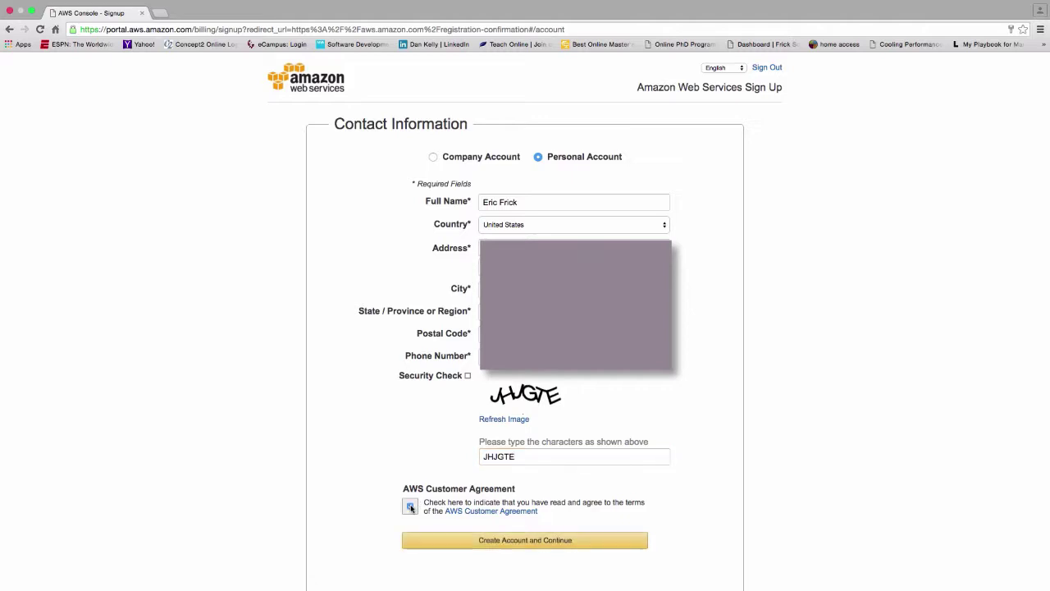
{"action": "left_click", "coordinate": [495, 541]}
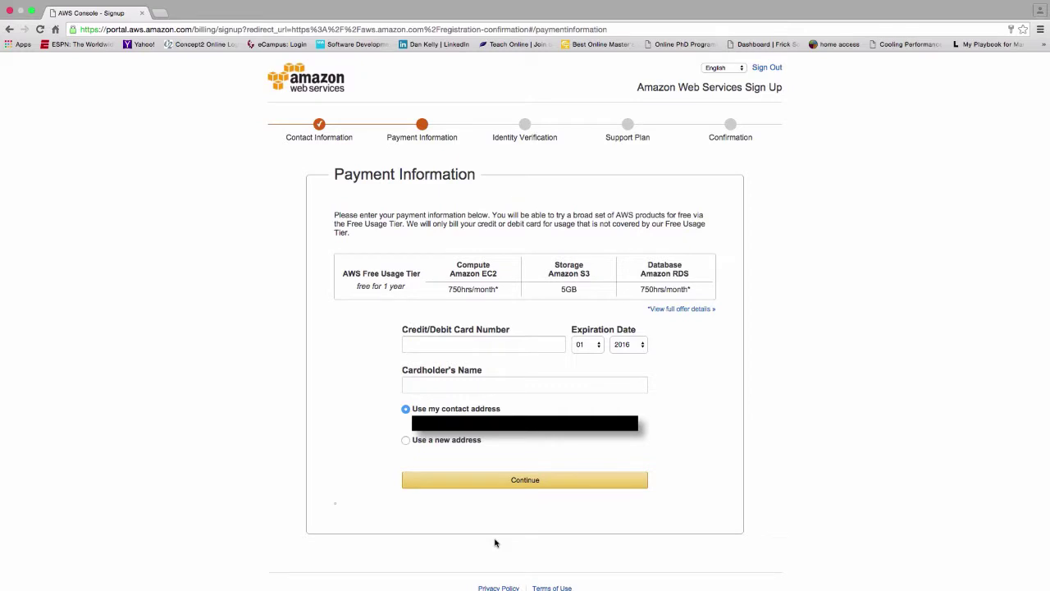
Enter the card number, expiry date and cardholder name, keeping the contact address, and continue.
{"action": "left_click", "coordinate": [504, 343]}
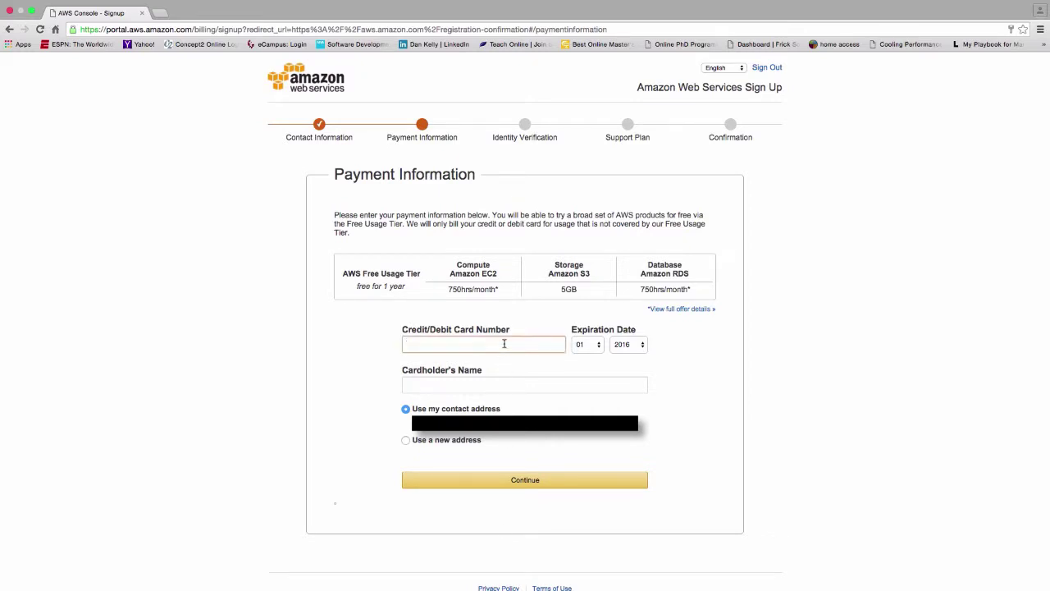
{"action": "left_click", "coordinate": [602, 483]}
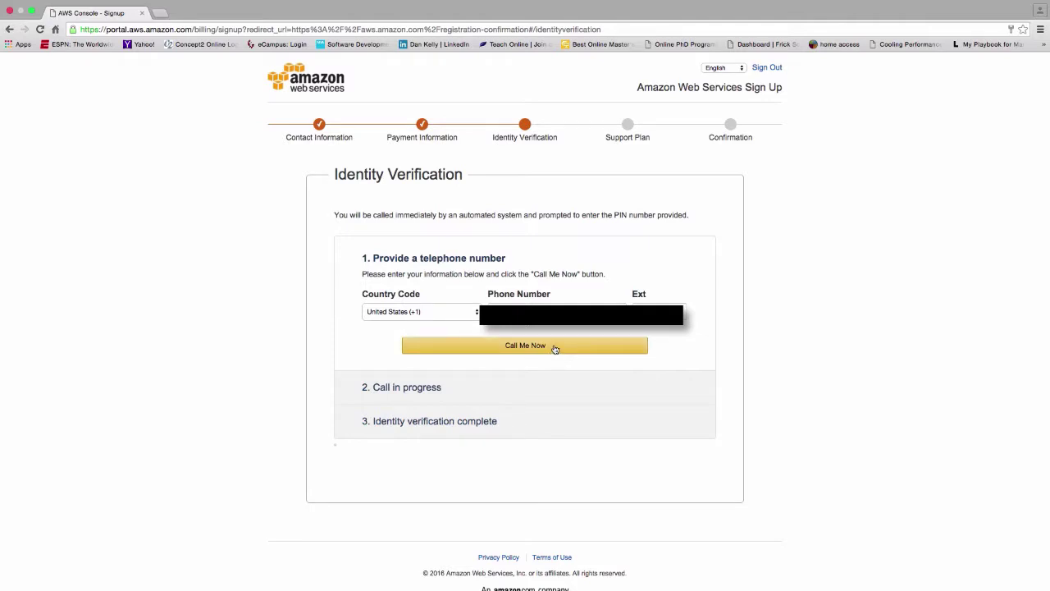
Verify your identity through the automated Call Me Now phone call with the PIN.
{"action": "left_click", "coordinate": [554, 347]}
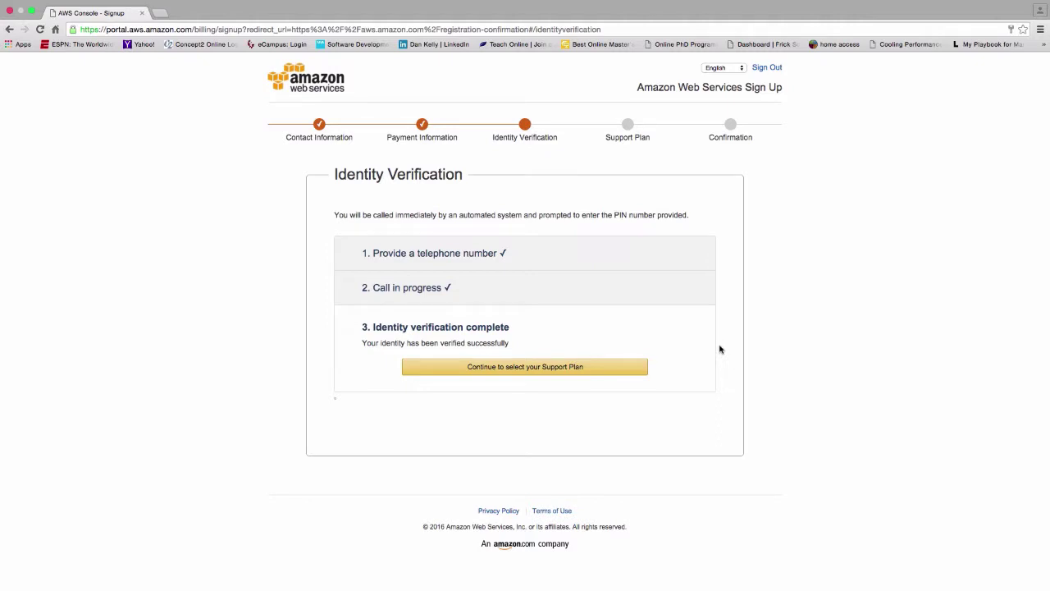
{"action": "left_click", "coordinate": [613, 370]}
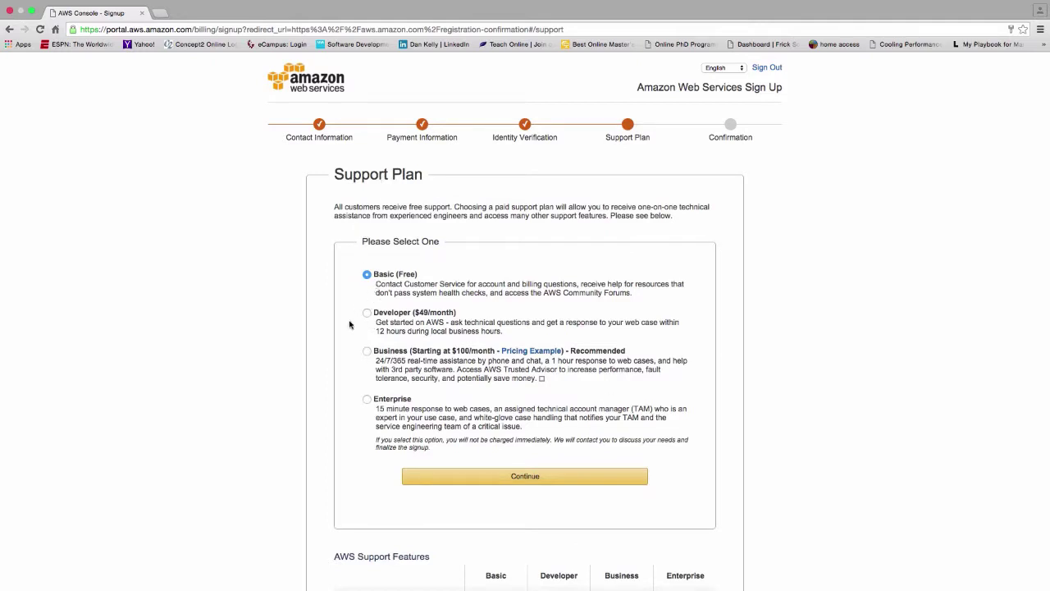
Keep the Basic (Free) support plan and continue.
{"action": "left_click", "coordinate": [579, 481]}
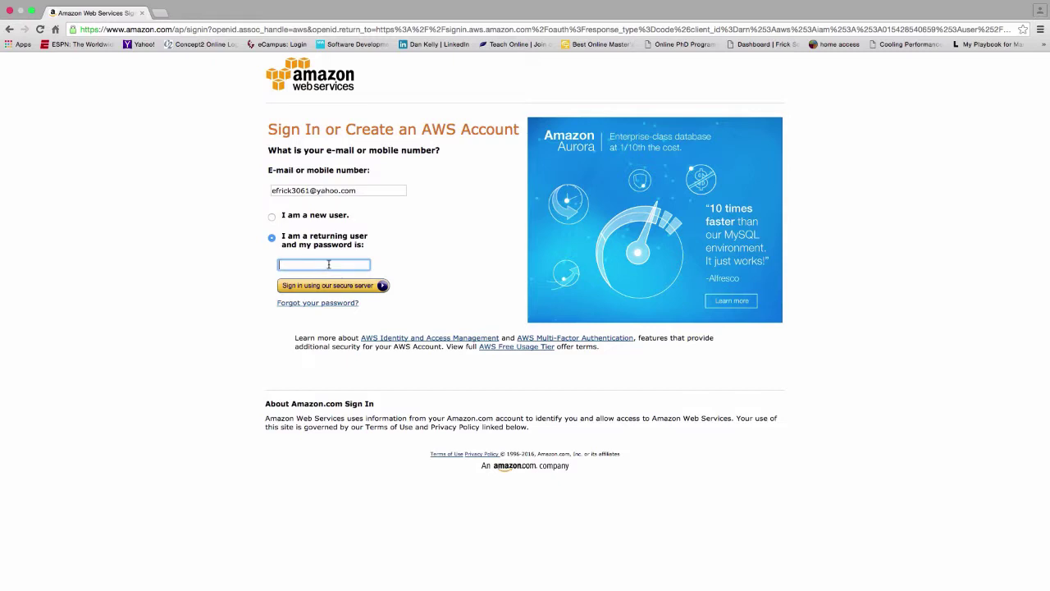
Sign in as a returning user with the account password.
{"action": "type", "text": "•"}
{"action": "type", "text": "••••••"}
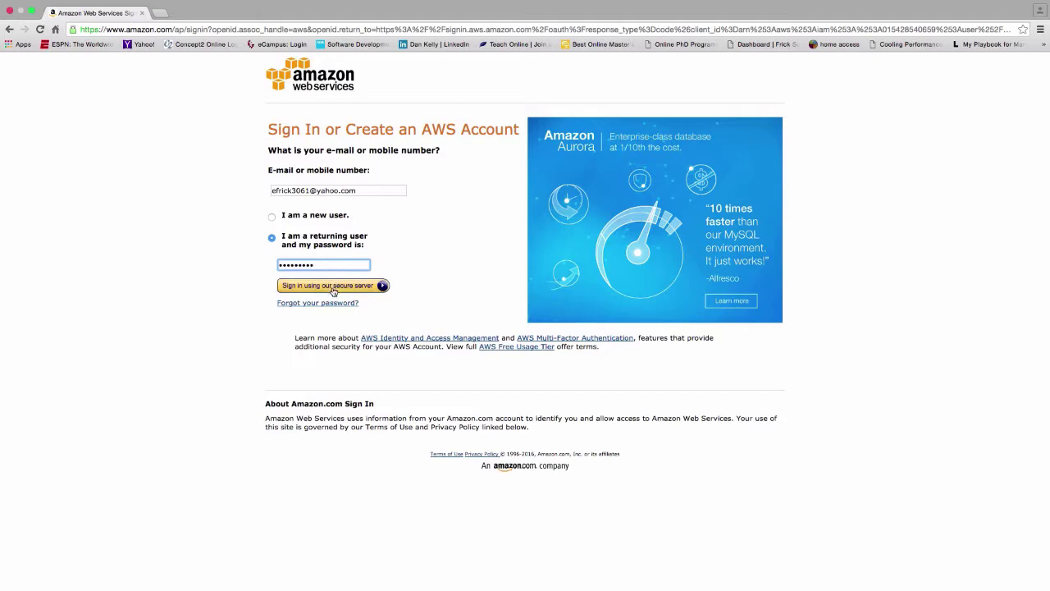
{"action": "left_click", "coordinate": [332, 289]}
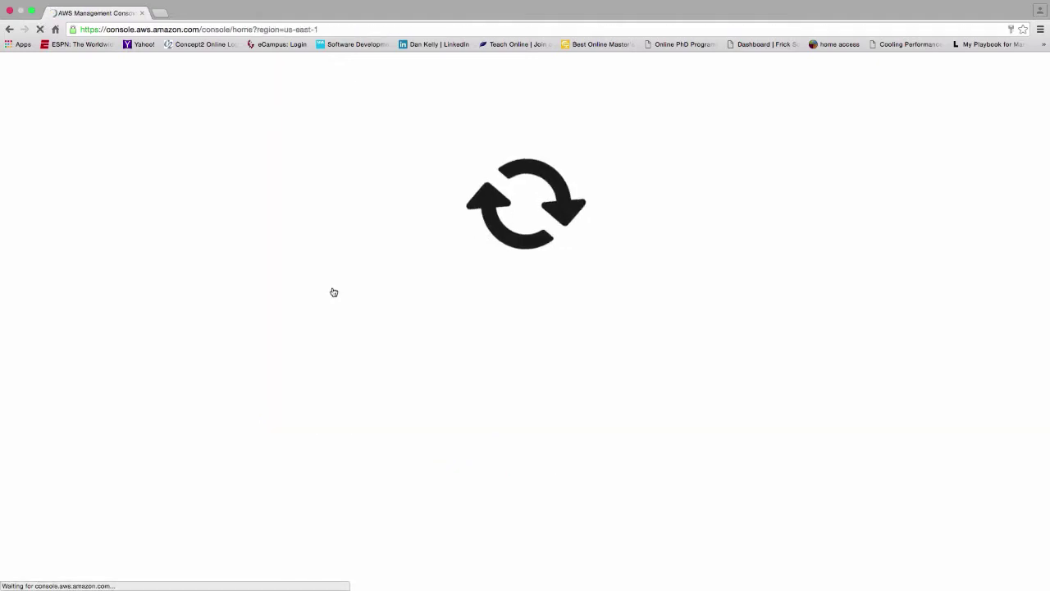